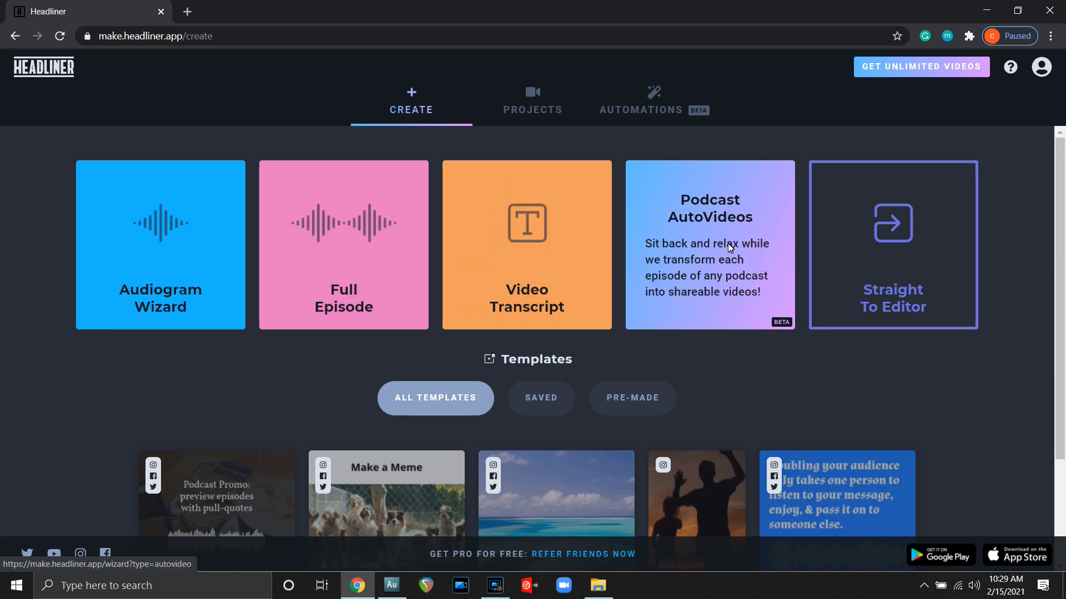
Look through the available templates, and start a new project with the Audiogram Wizard
scroll(272, 261, down, 3)
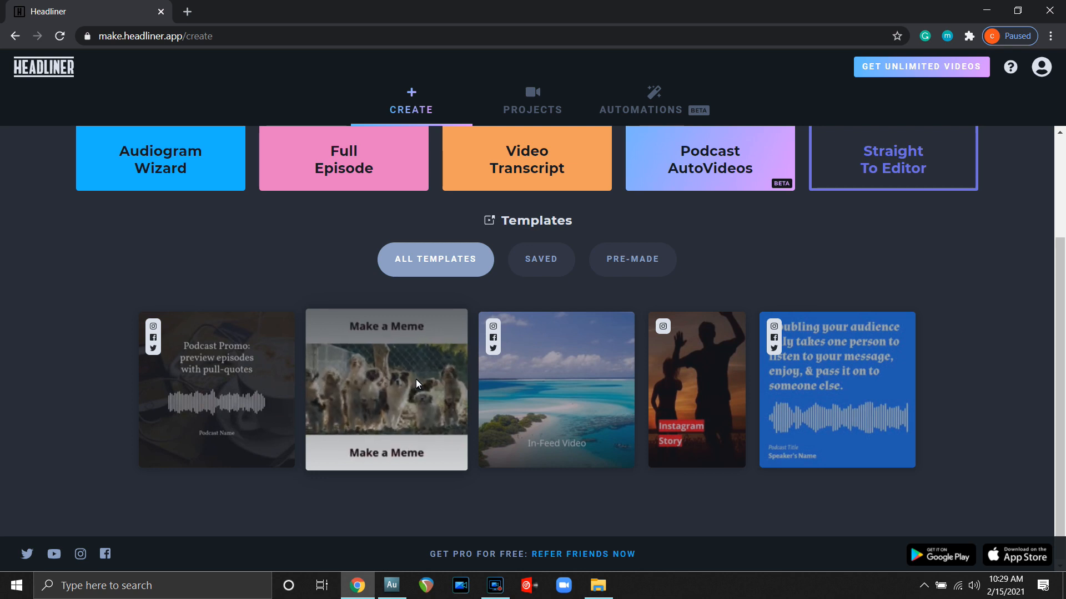
scroll(411, 377, up, 1)
scroll(405, 378, up, 2)
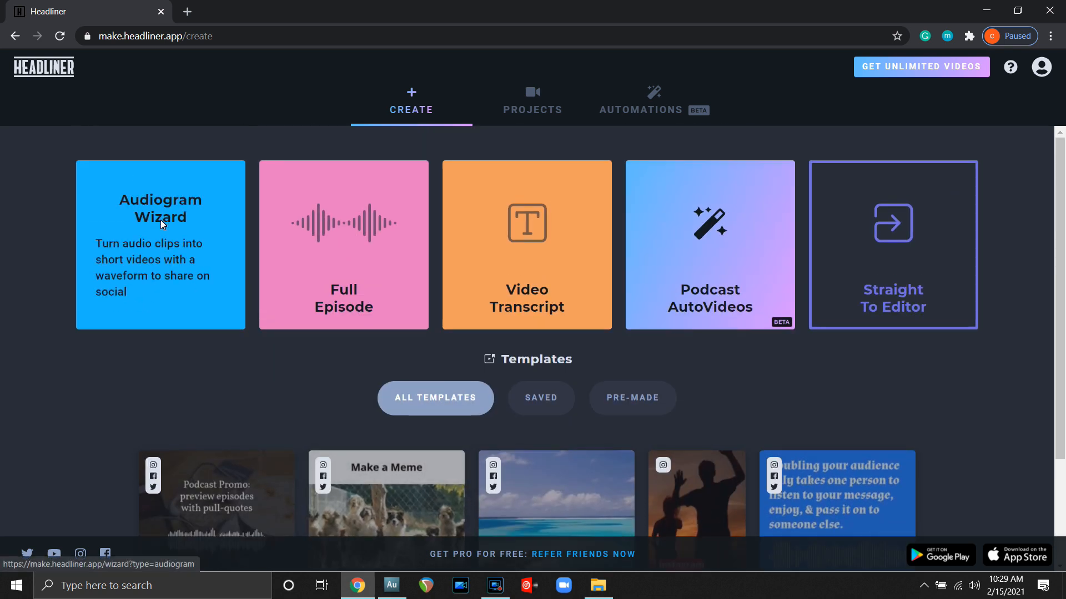
click(161, 240)
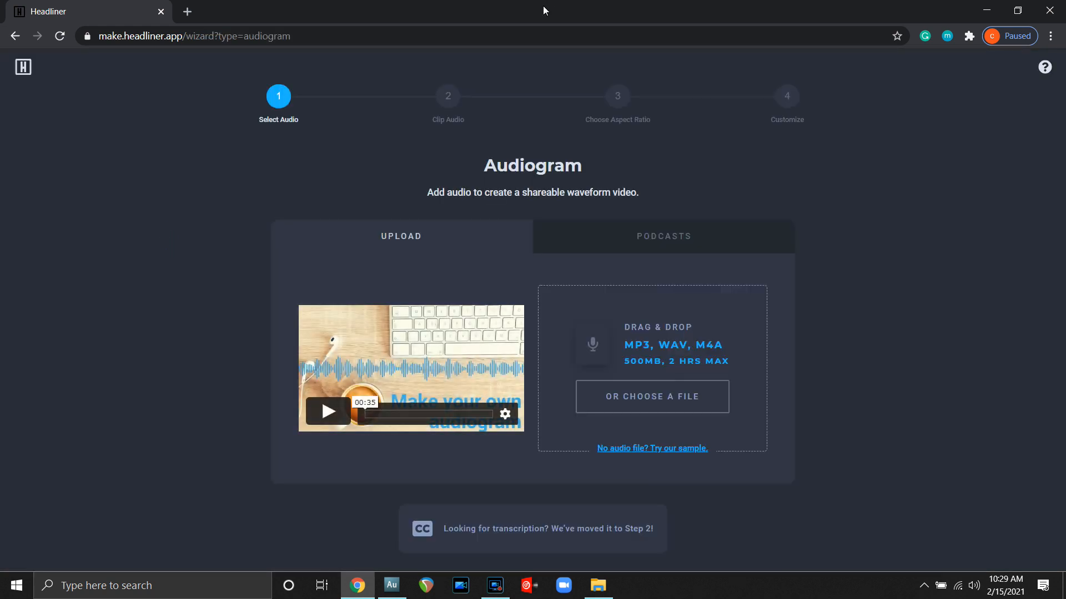
Switch to File Explorer and preview the image Untitled design (2).png from the Headliner folder
key(alt+Tab)
key(alt+Tab)
key(alt+Tab)
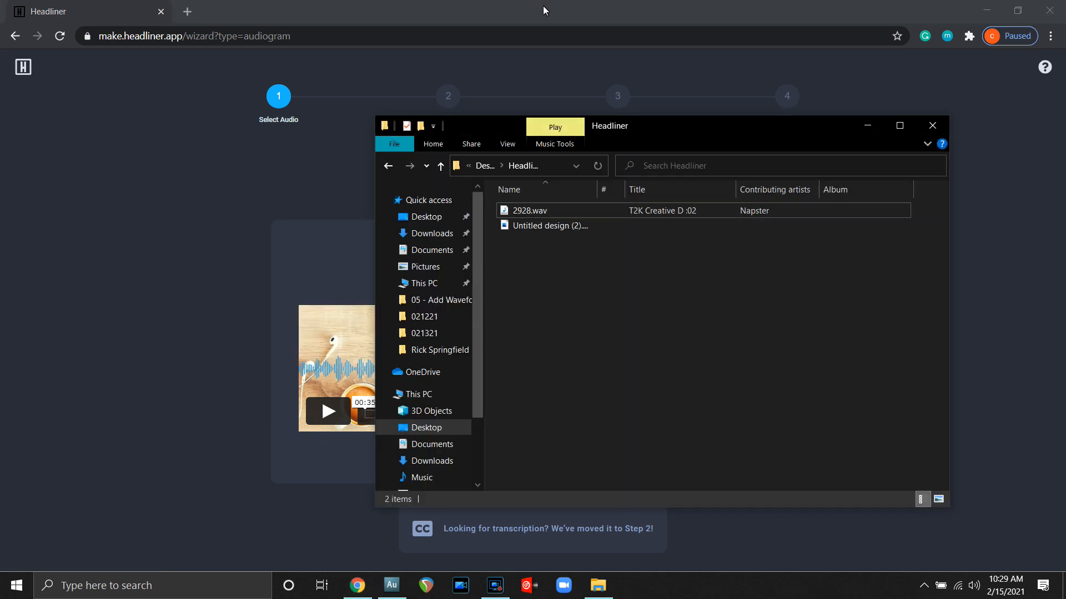
click(544, 228)
double_click(545, 230)
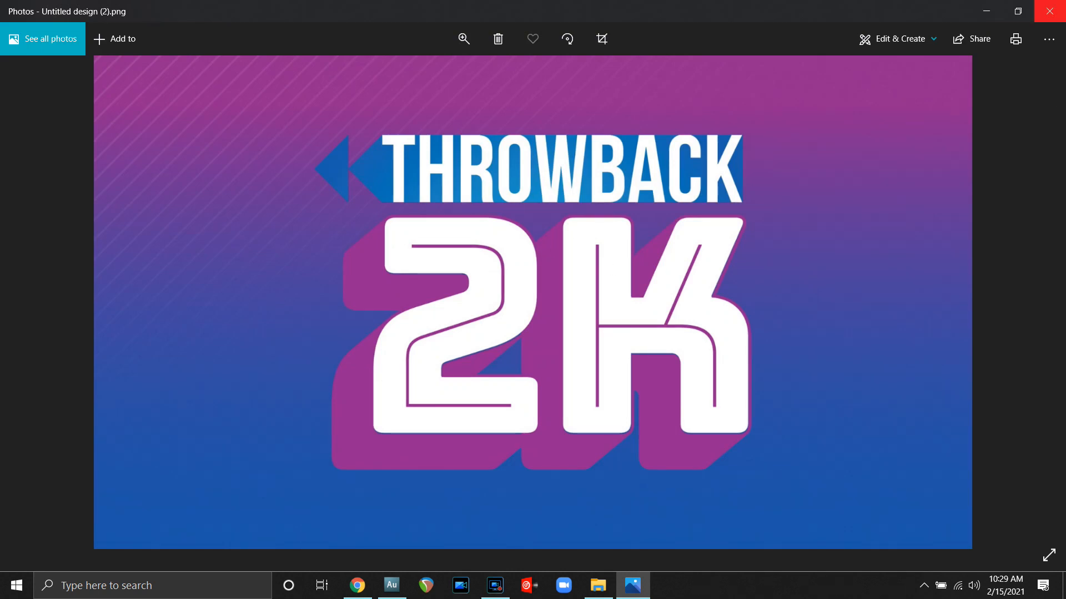
click(1049, 11)
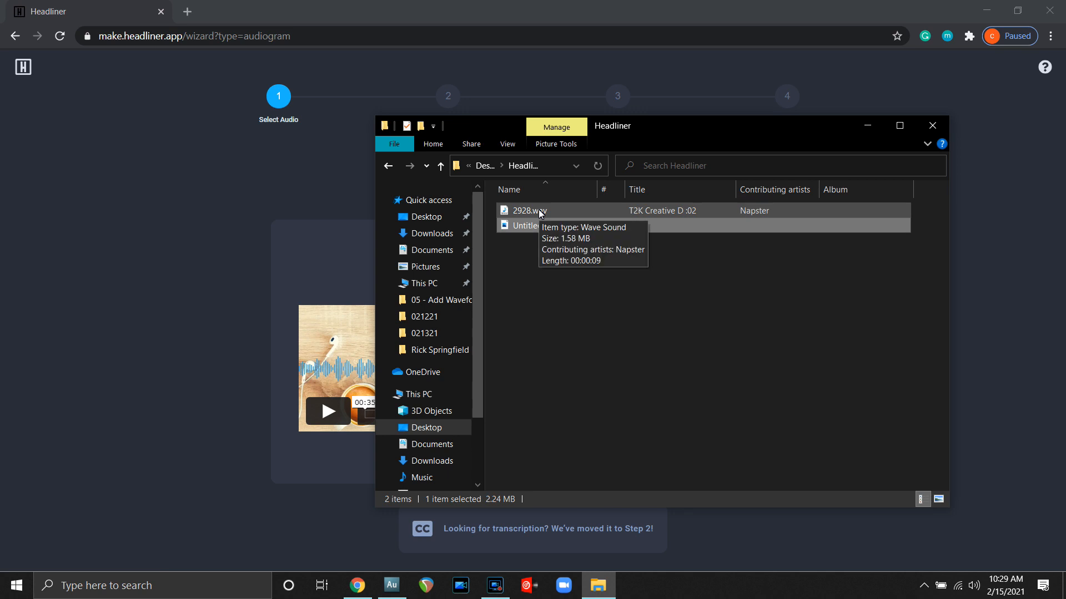
Play the audio file 2928.wav to preview it, and close the media player
double_click(542, 211)
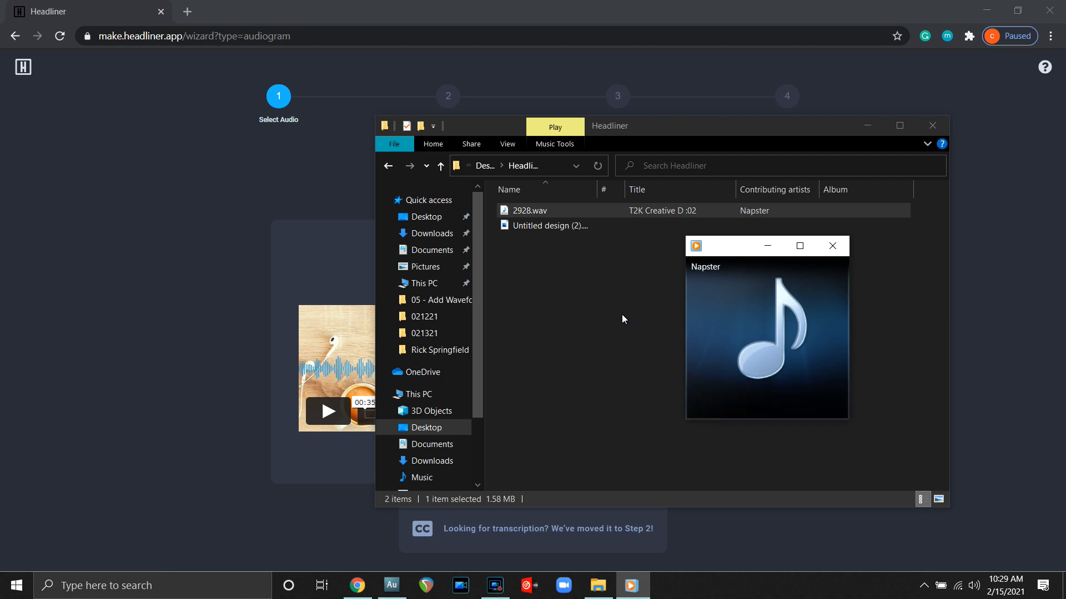
mouse_move(730, 310)
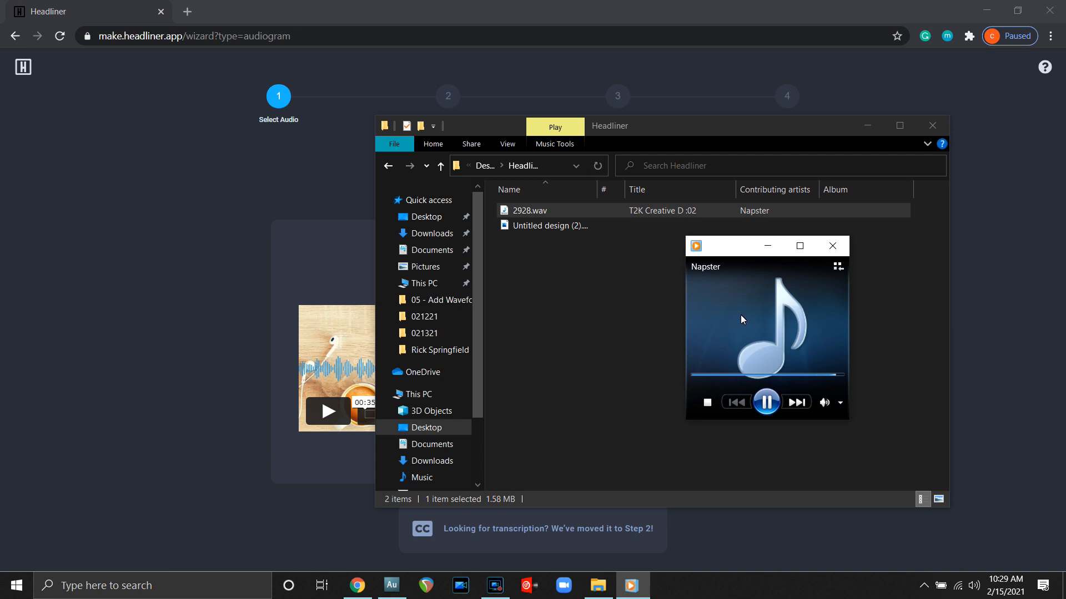
click(832, 246)
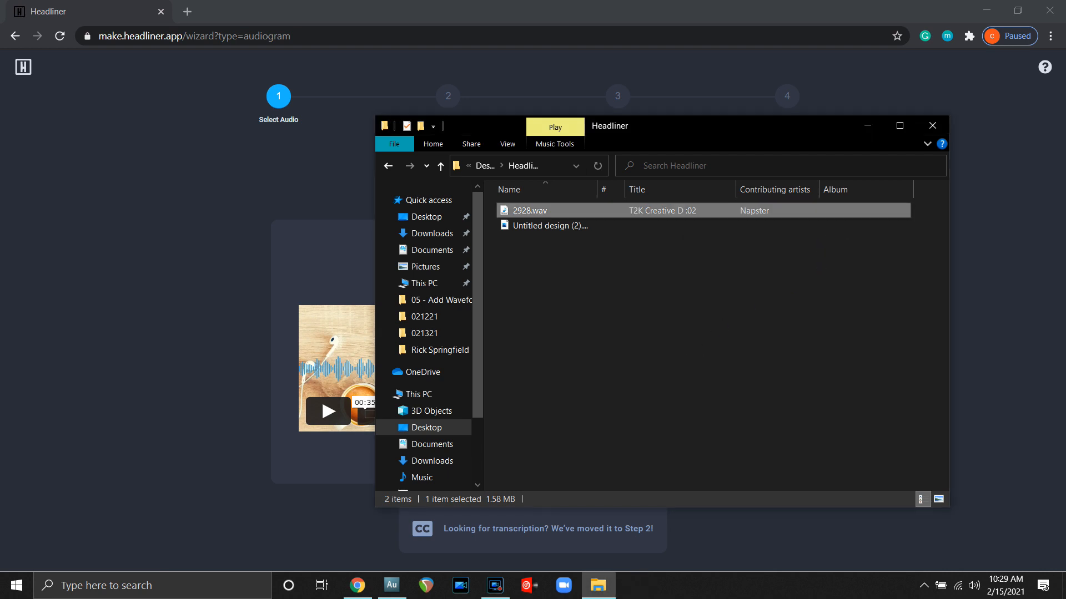
Return to the browser and upload 2928.wav as the audiogram's audio
key(alt+Tab)
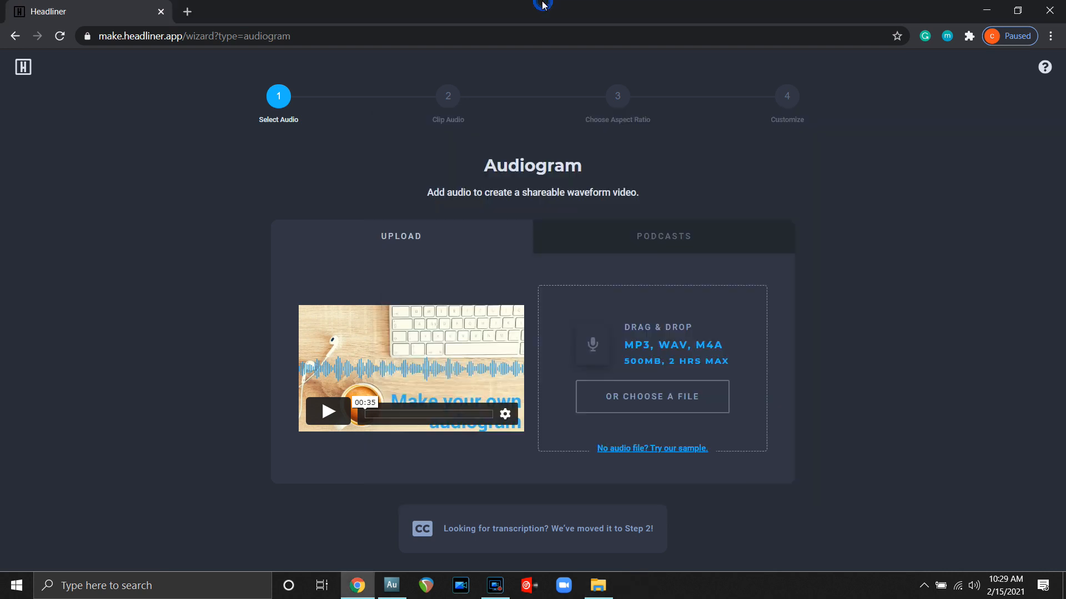
click(614, 403)
double_click(159, 104)
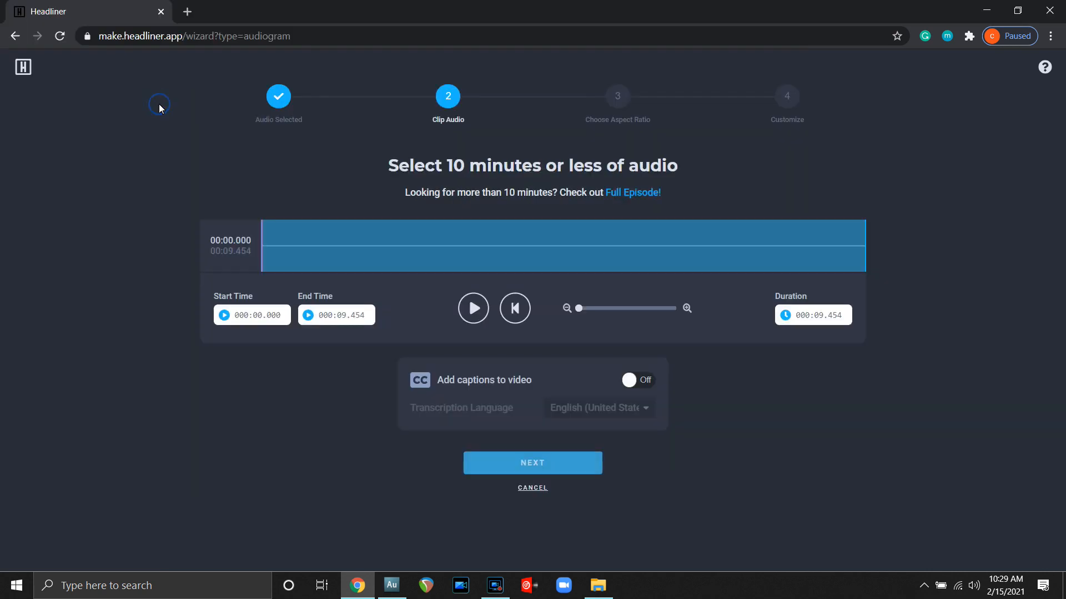
Play the start of the audio clip, and continue with the full clip and captions off
click(464, 304)
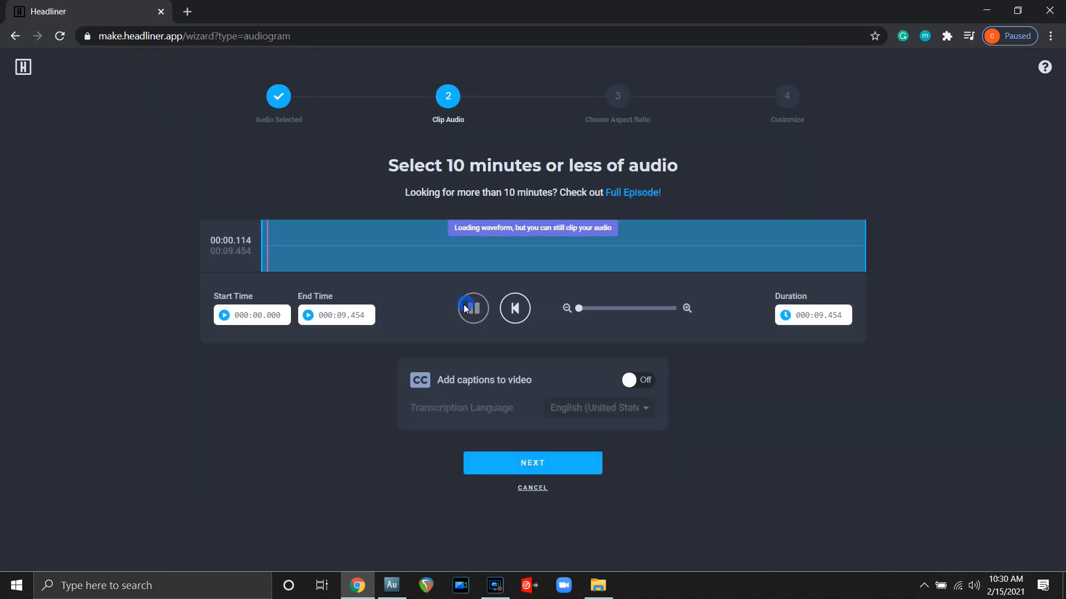
click(472, 312)
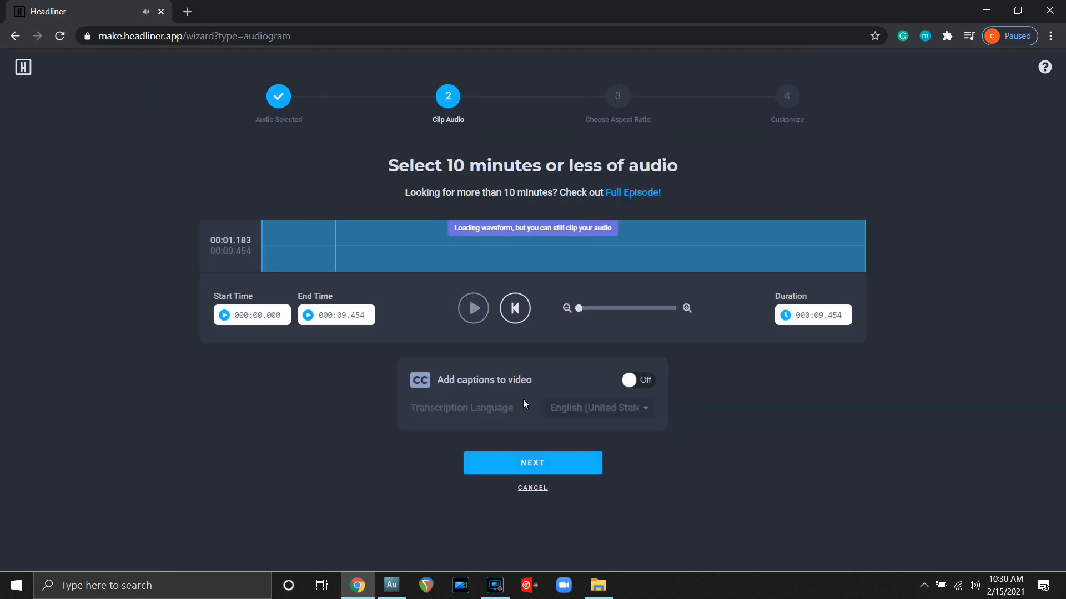
click(534, 465)
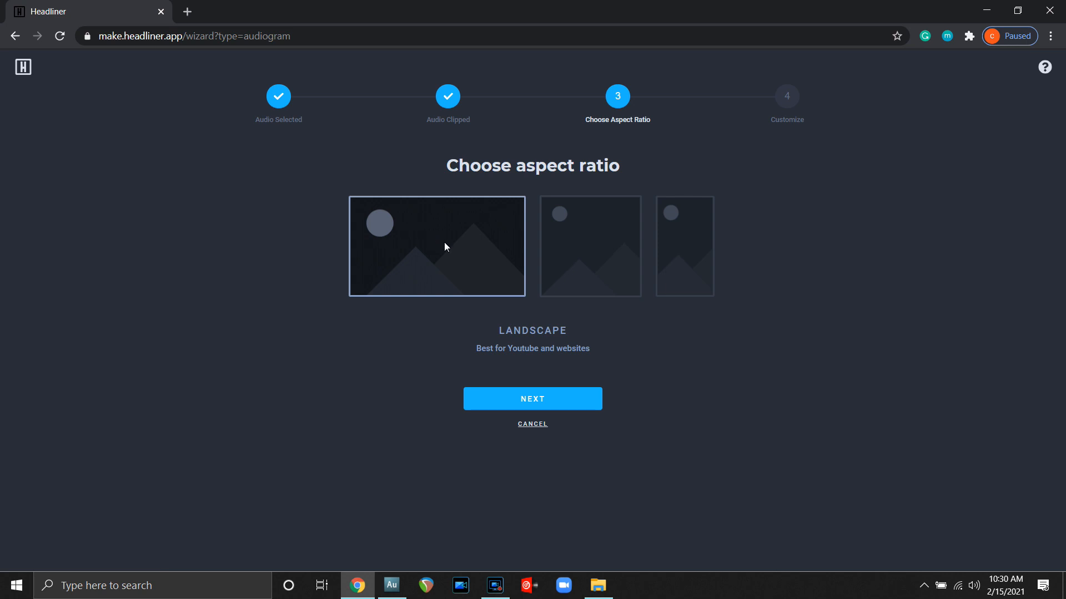
Compare the Square and Portrait aspect ratios, and continue with Landscape for the video
click(571, 244)
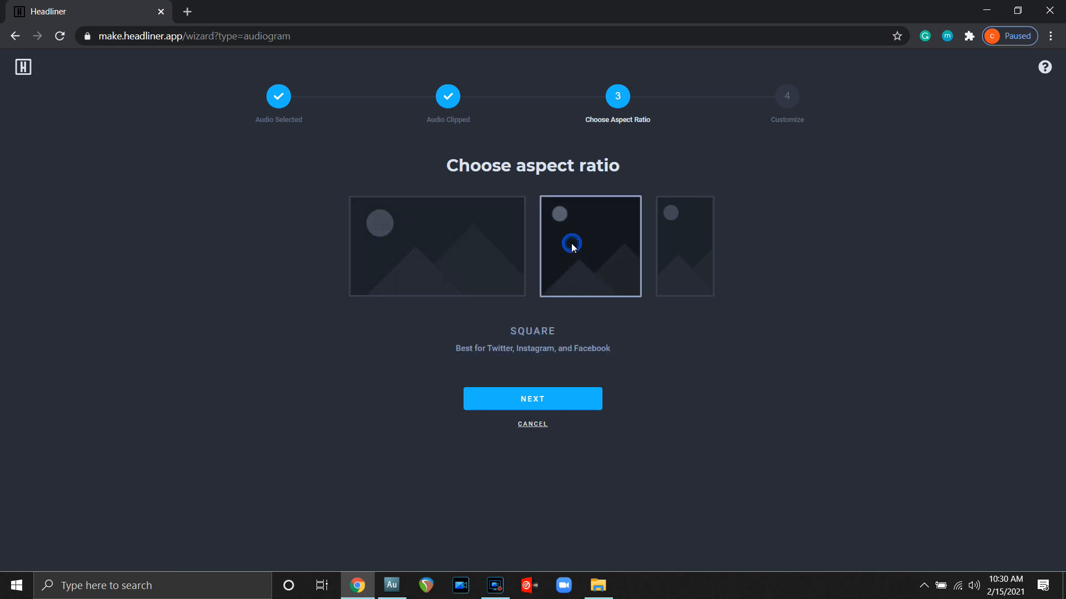
click(680, 242)
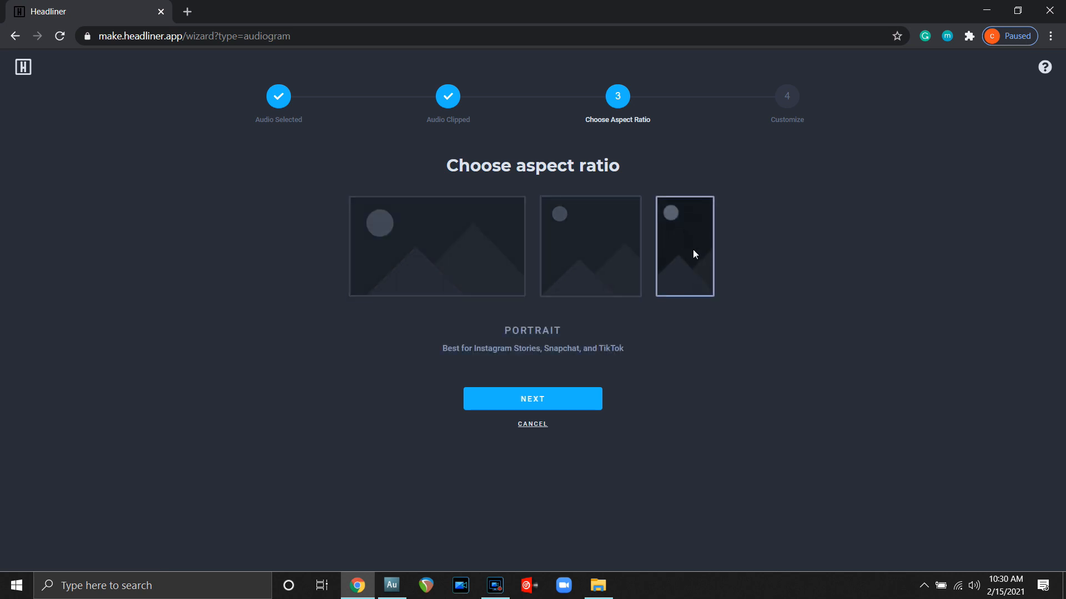
click(486, 250)
click(542, 404)
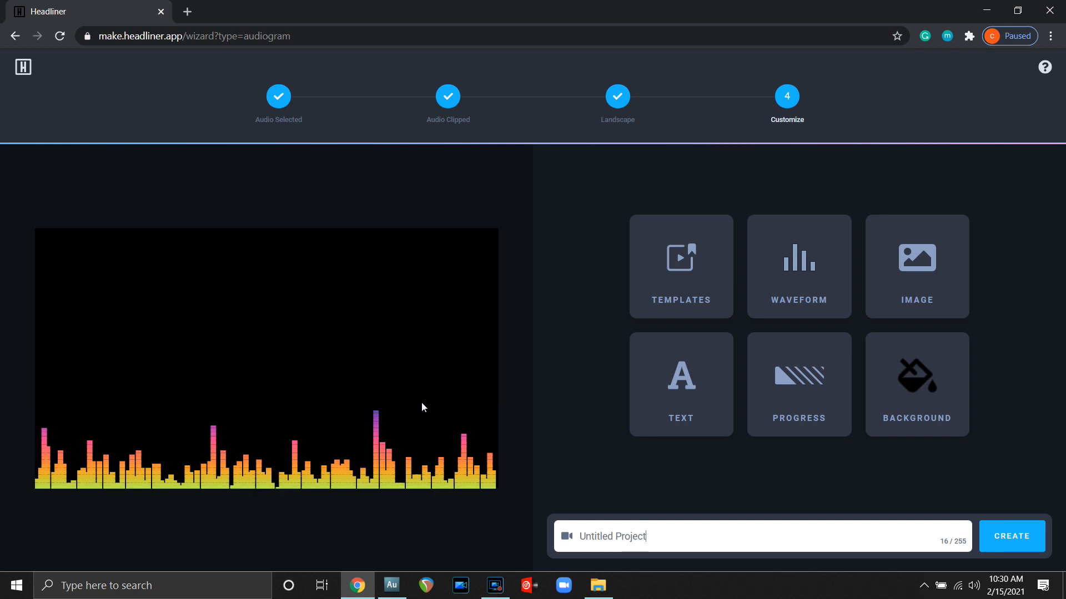
Upload Untitled design (2).png as the image of the video
click(898, 266)
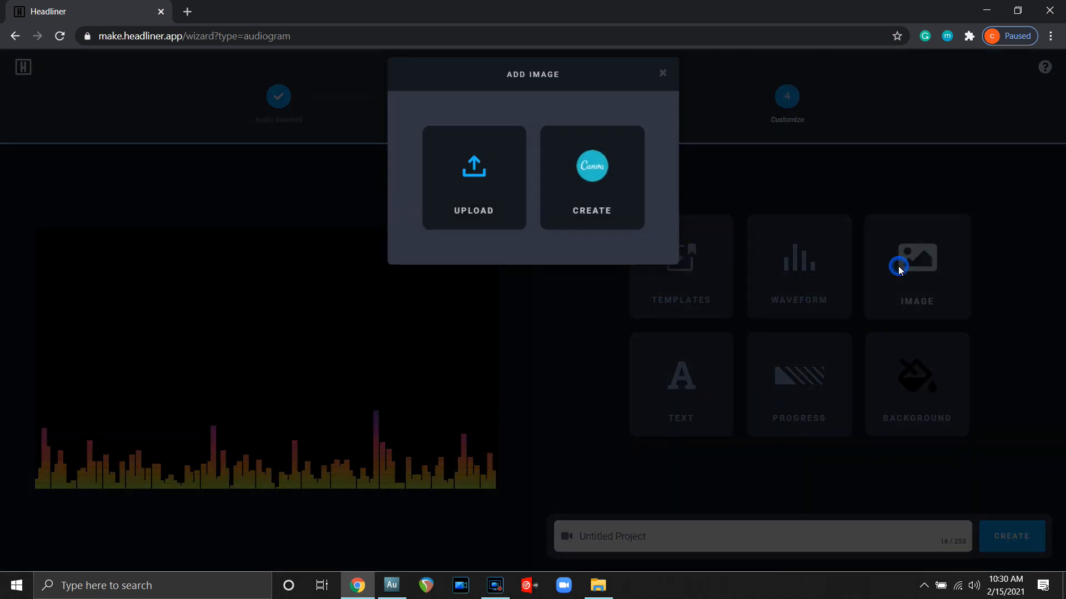
click(464, 198)
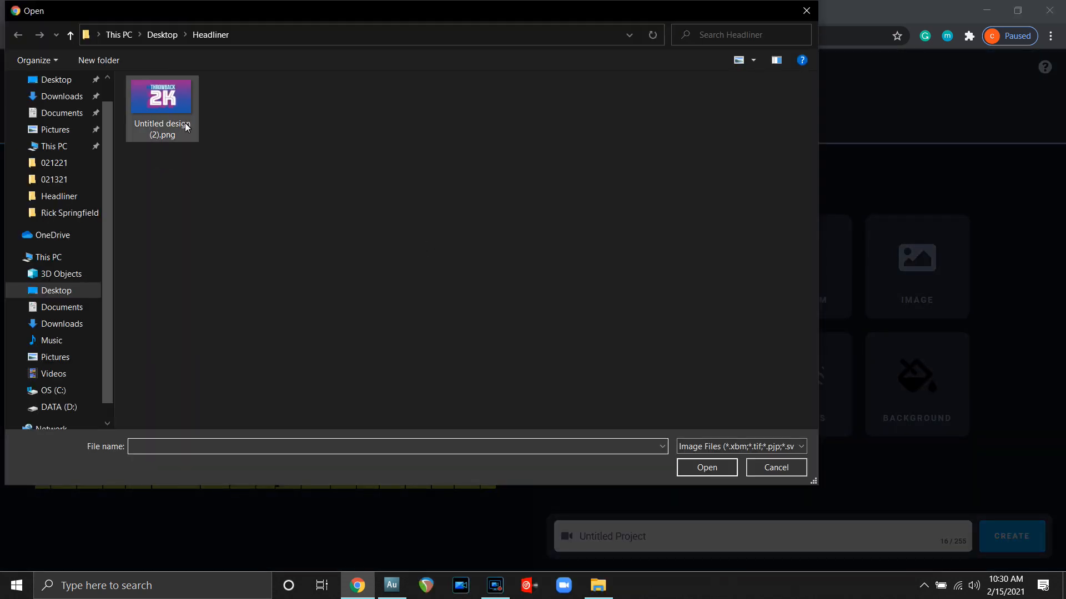
double_click(177, 102)
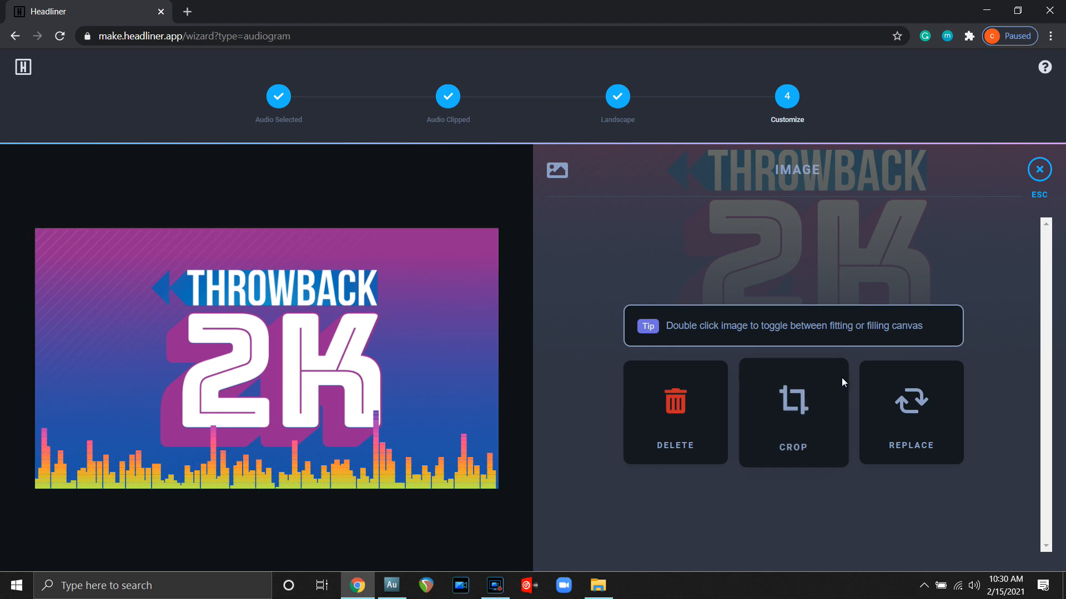
click(1039, 171)
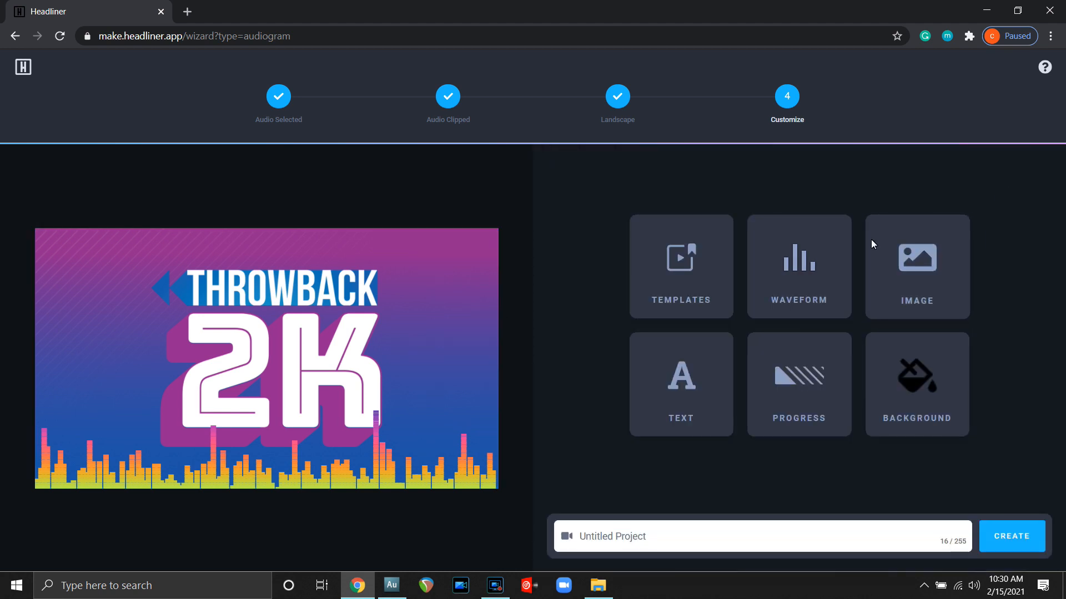
Try the smooth waveform, the thin-bar waveform and the ring-shaped blob as the video's waveform style
click(830, 265)
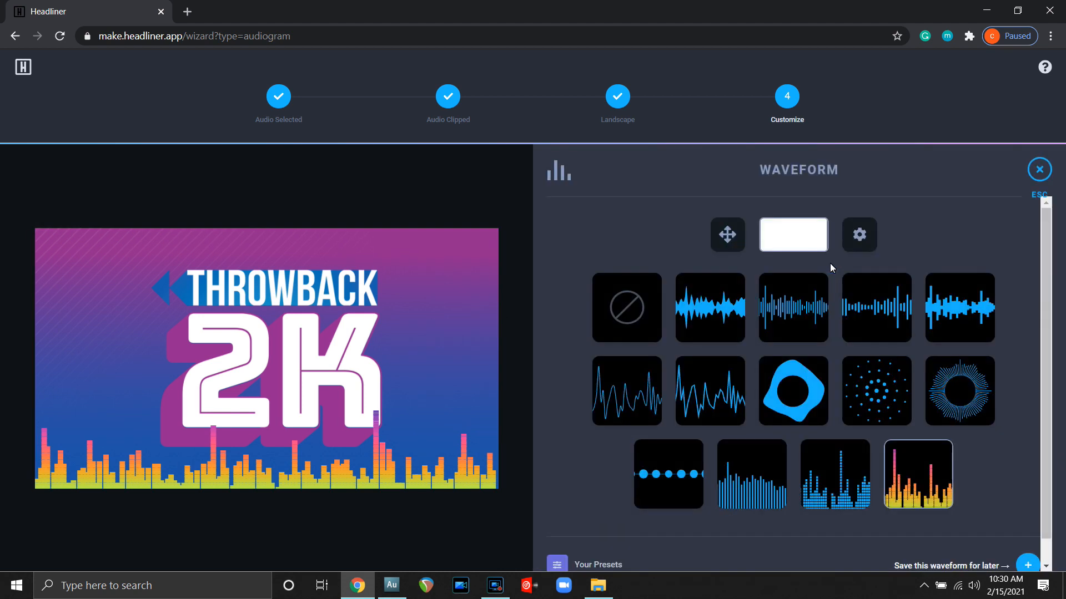
click(710, 314)
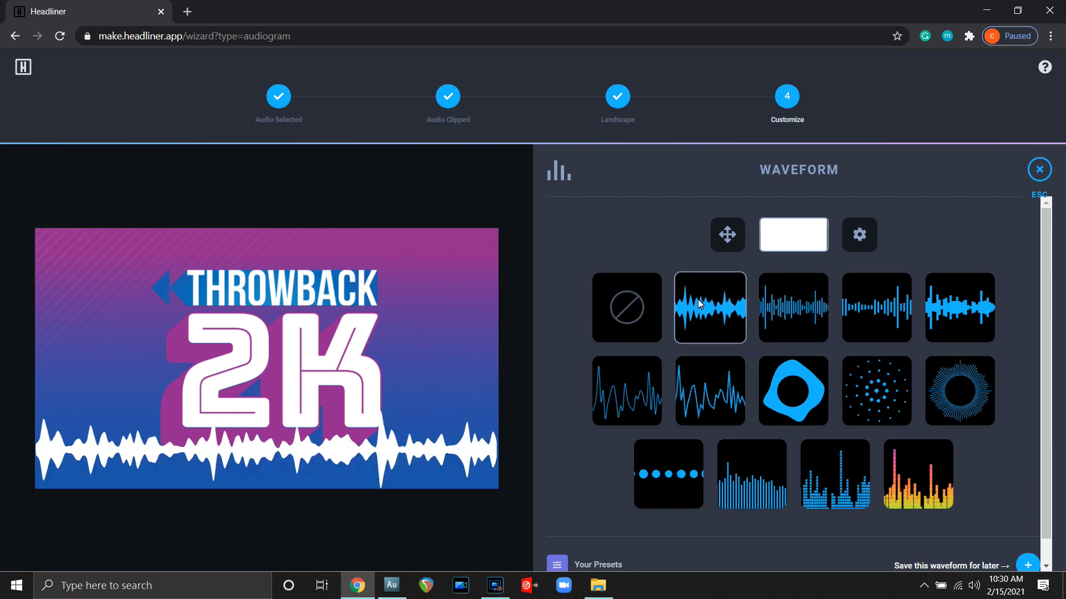
click(783, 293)
click(785, 381)
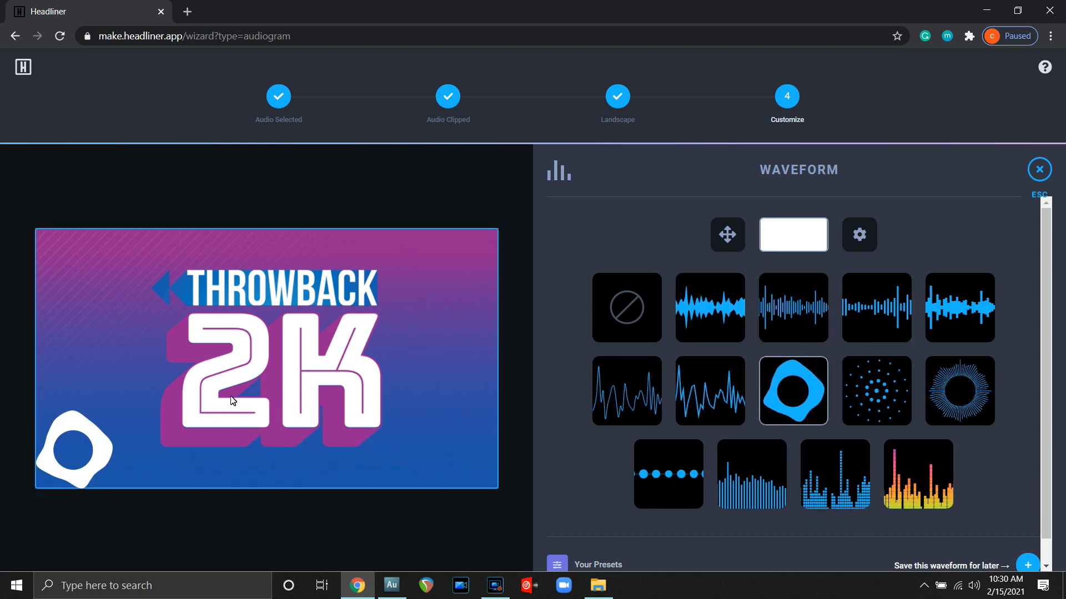
Move the blob waveform around the image, enlarge it to the full canvas height and center it over the logo
drag(88, 444, 305, 354)
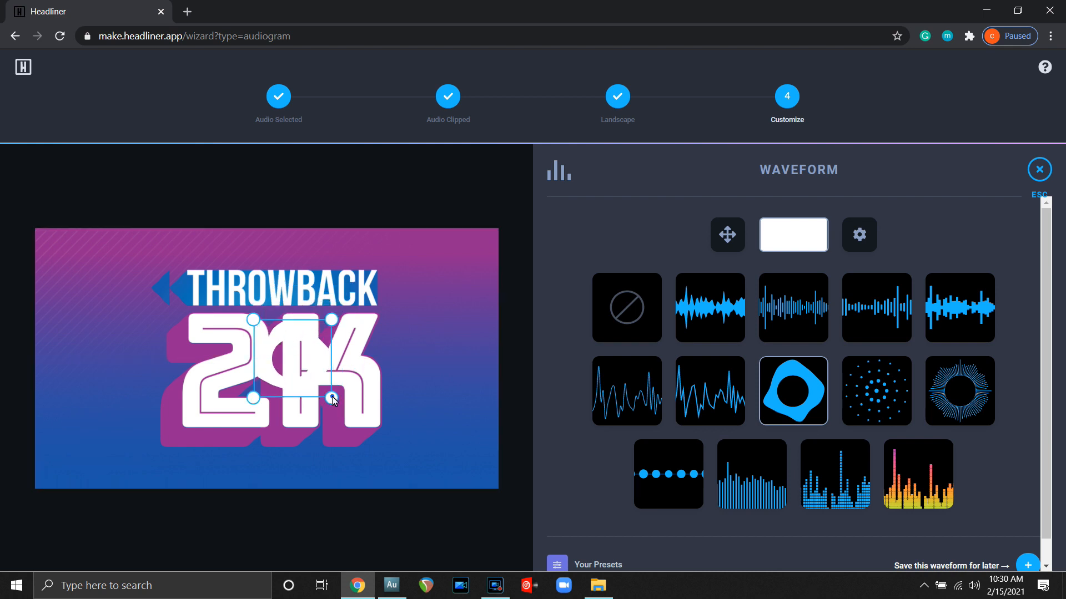
drag(331, 398, 574, 519)
drag(401, 423, 147, 274)
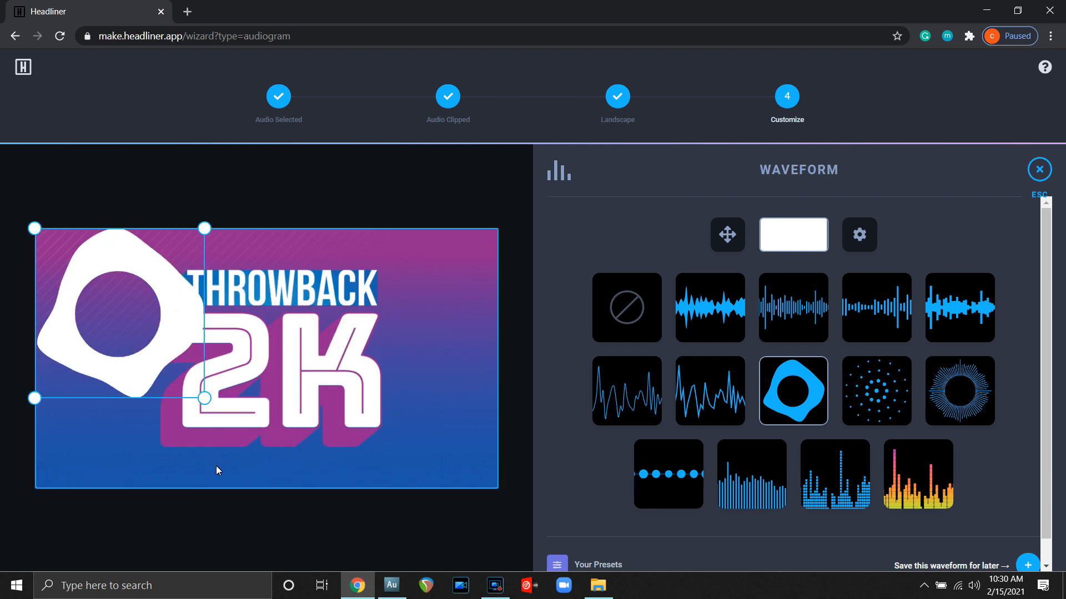
drag(207, 401, 305, 369)
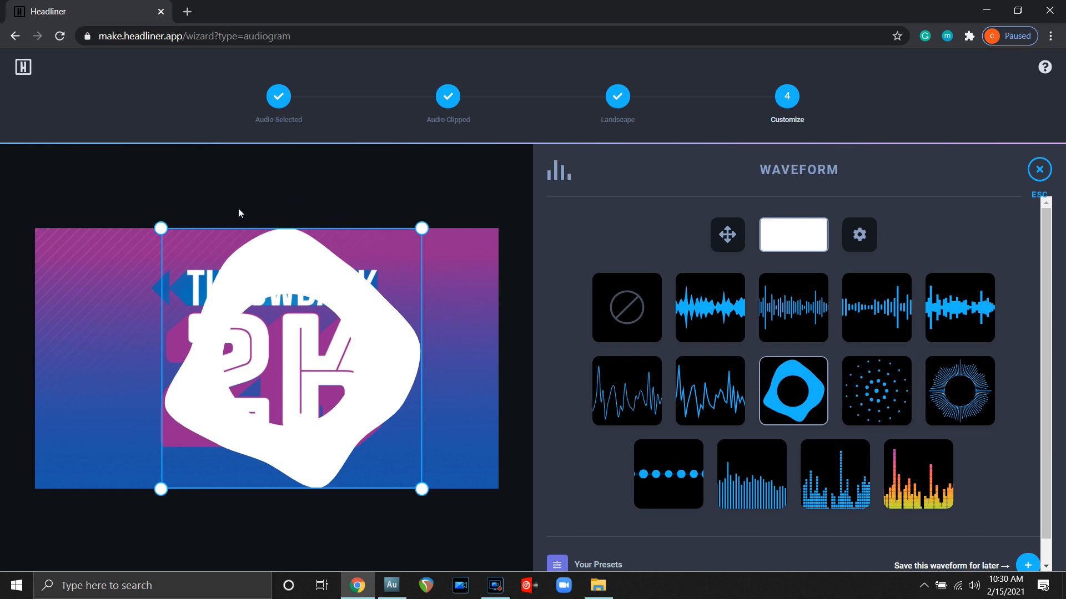
Try the thin line, dotted, vertical bar and segmented equalizer waveform styles on the video
click(621, 381)
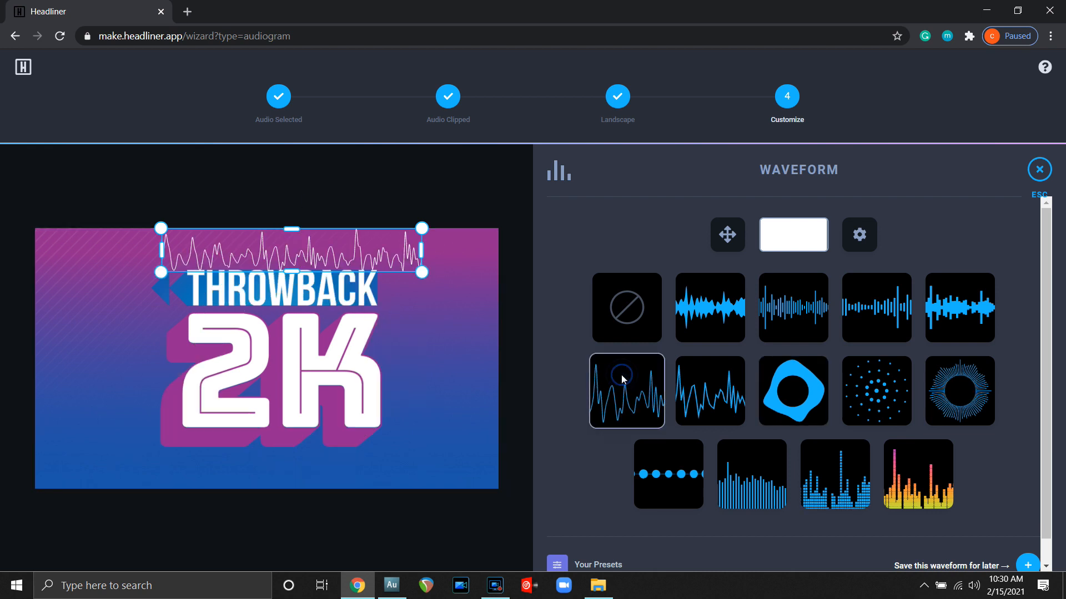
click(674, 466)
click(738, 486)
click(824, 484)
Apply the multicolored equalizer waveform and stretch it across the full width of the video's lower edge
click(923, 477)
drag(376, 257, 229, 481)
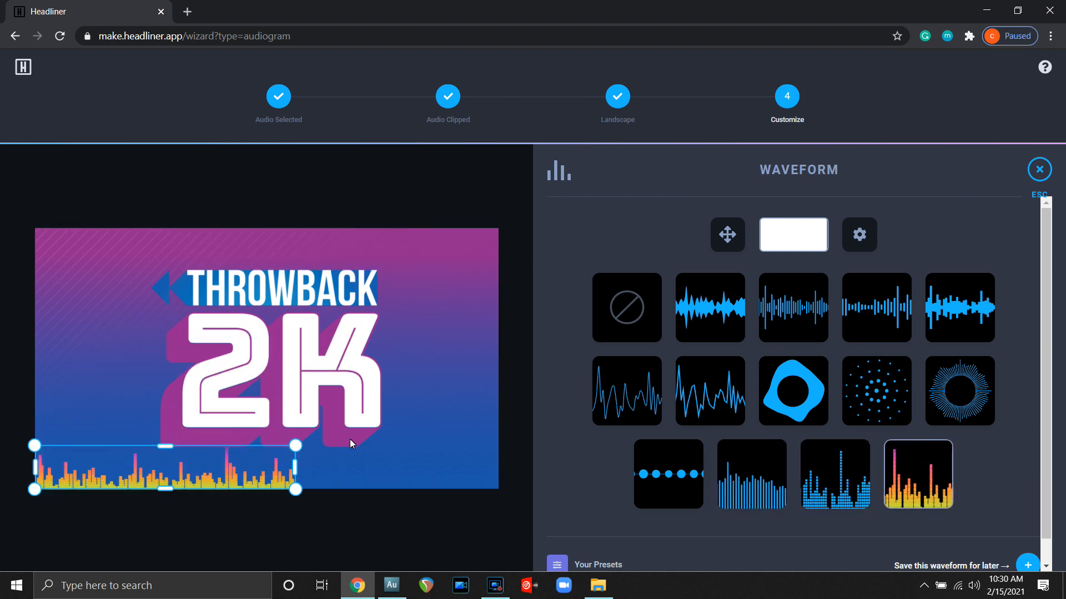
drag(297, 448, 490, 298)
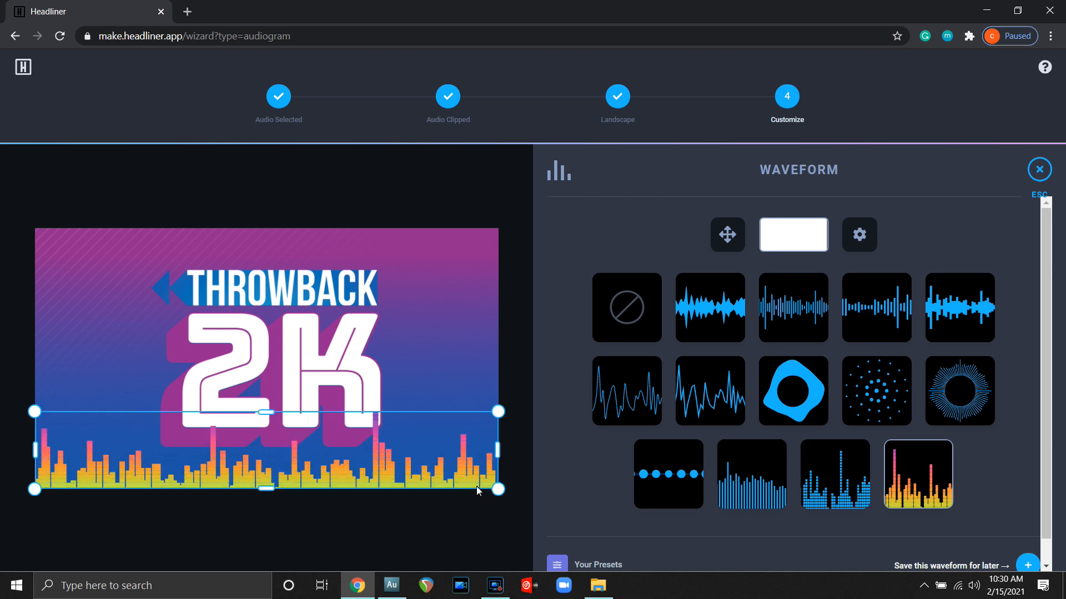
click(450, 511)
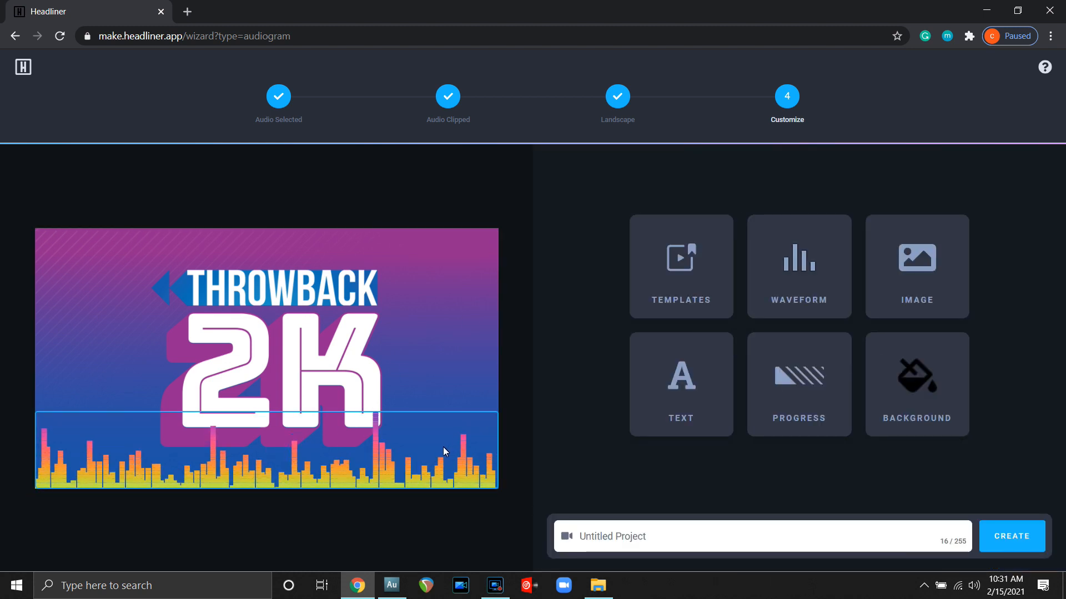
Open the text editor for the video and close it without adding any text
click(707, 368)
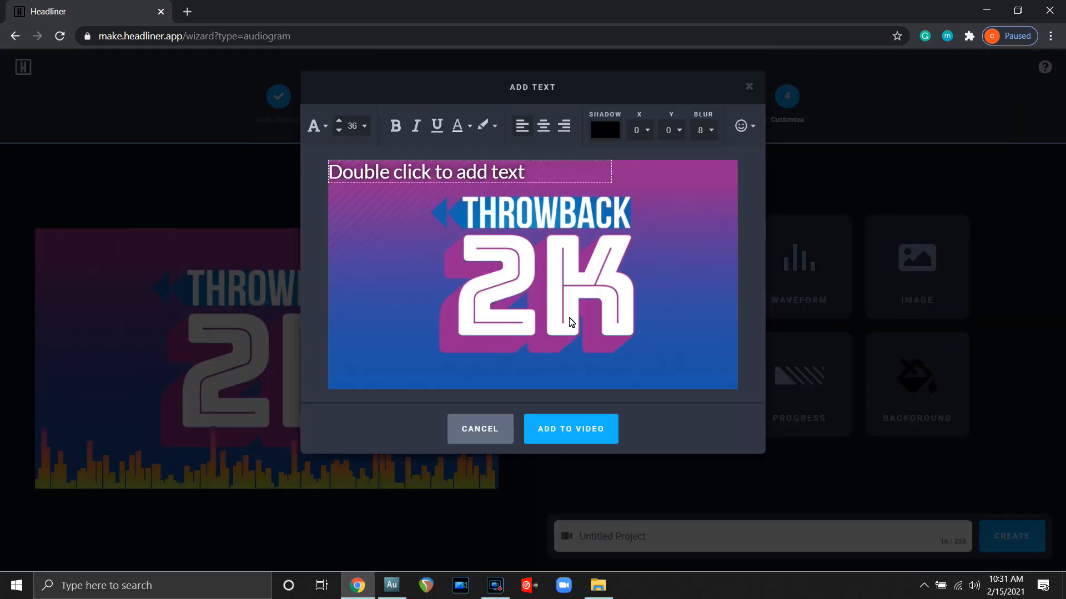
click(749, 87)
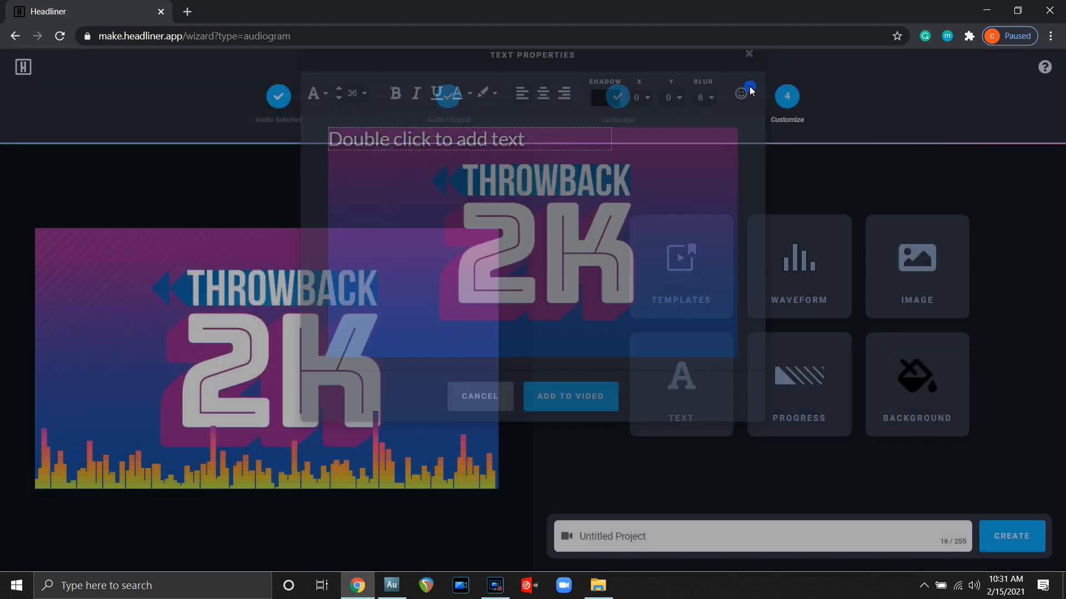
Add a blue progress bar to the video and move it to the upper edge of the canvas
click(807, 387)
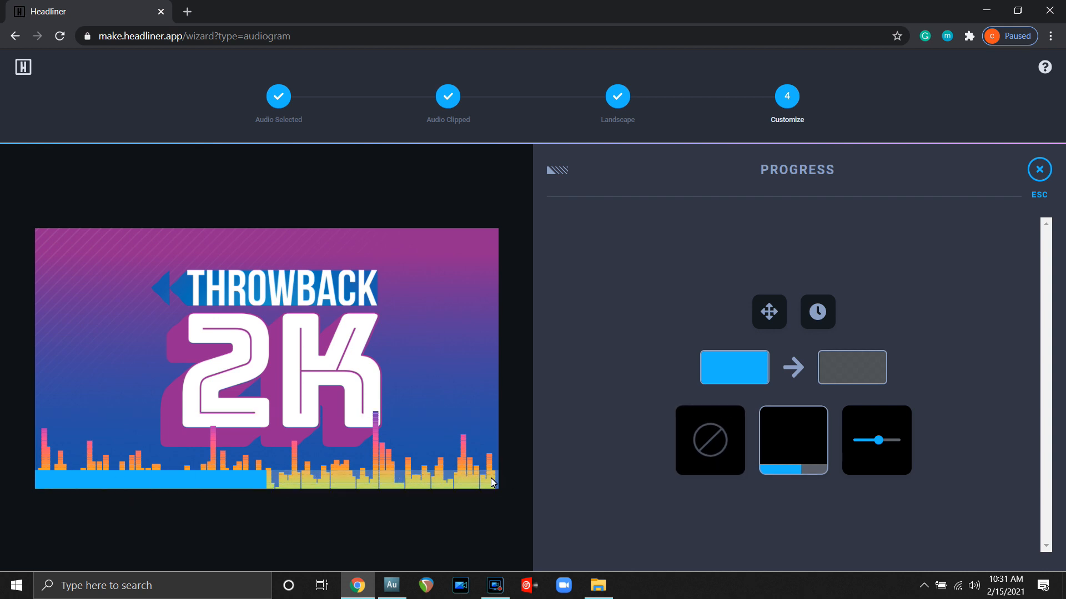
drag(74, 481, 112, 225)
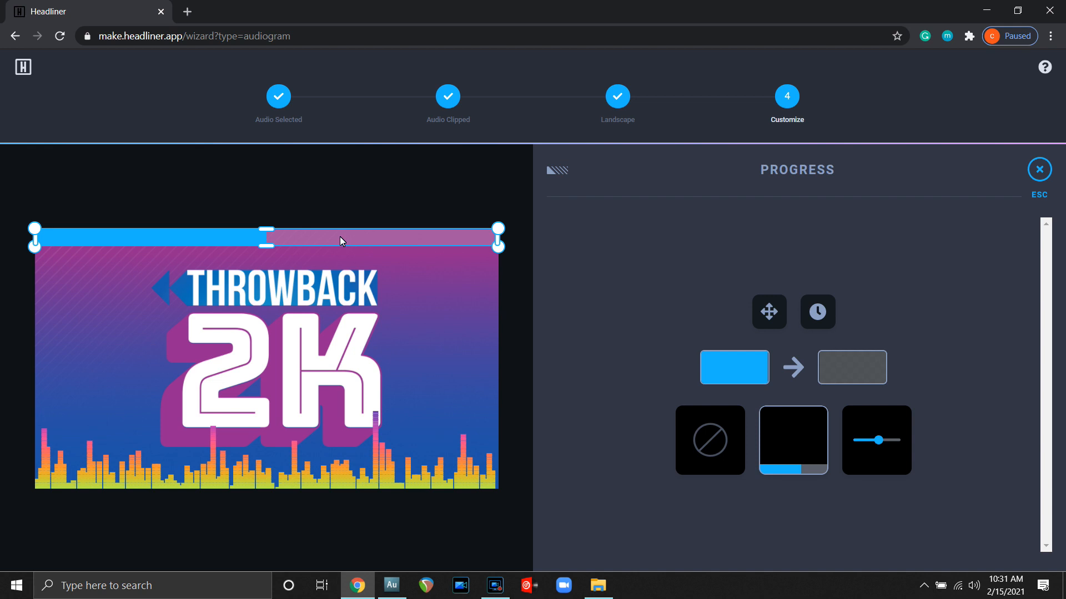
Remove the progress bar from the video and close its settings
click(1042, 175)
click(447, 240)
click(731, 450)
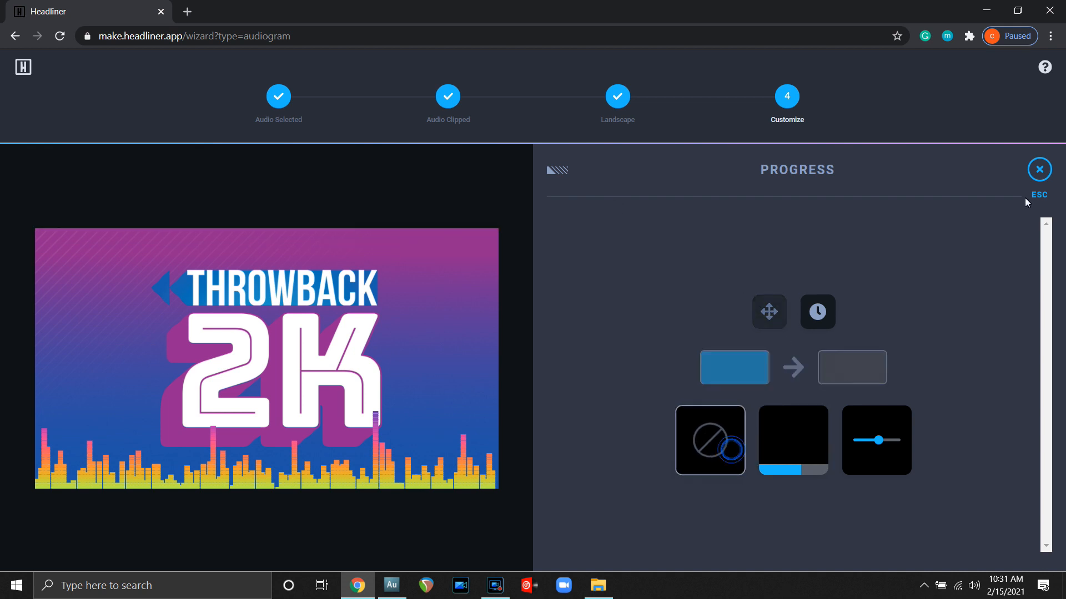
click(1042, 172)
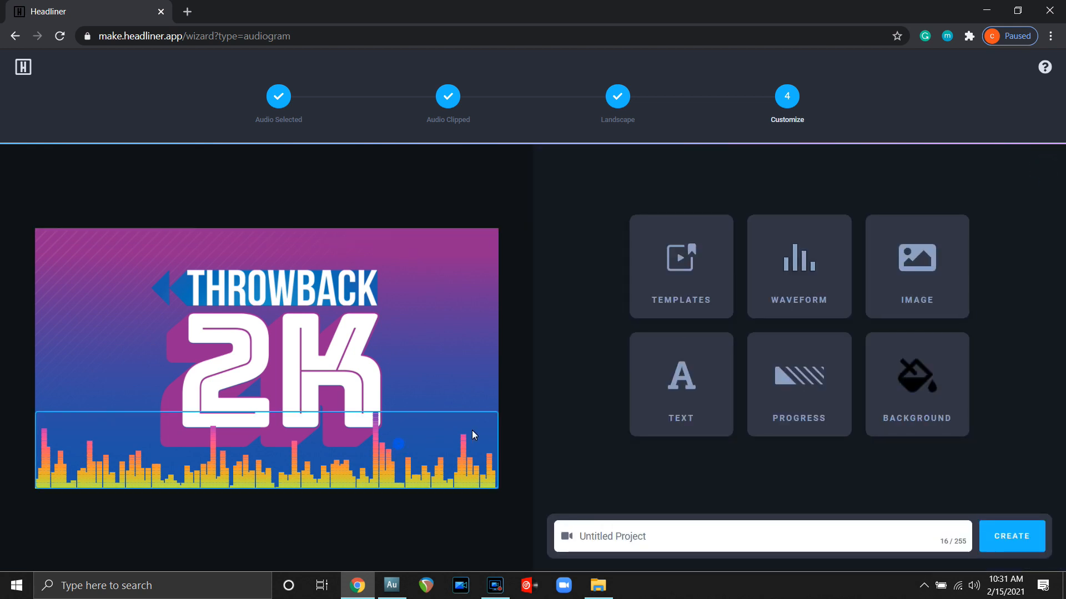
Try a smaller size for the equalizer waveform and return it to the video's full width
click(486, 433)
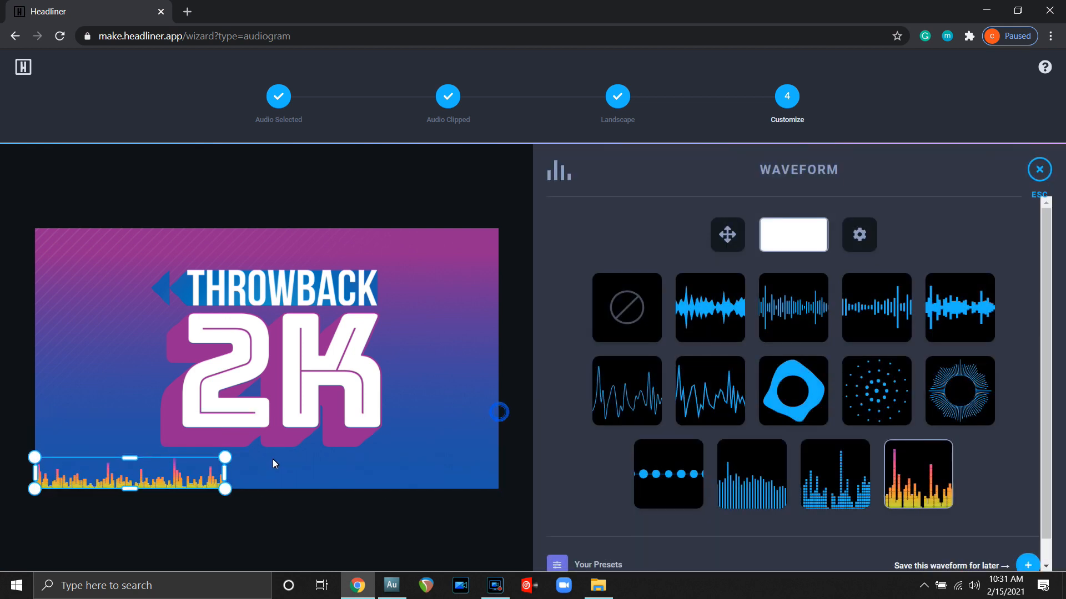
click(512, 369)
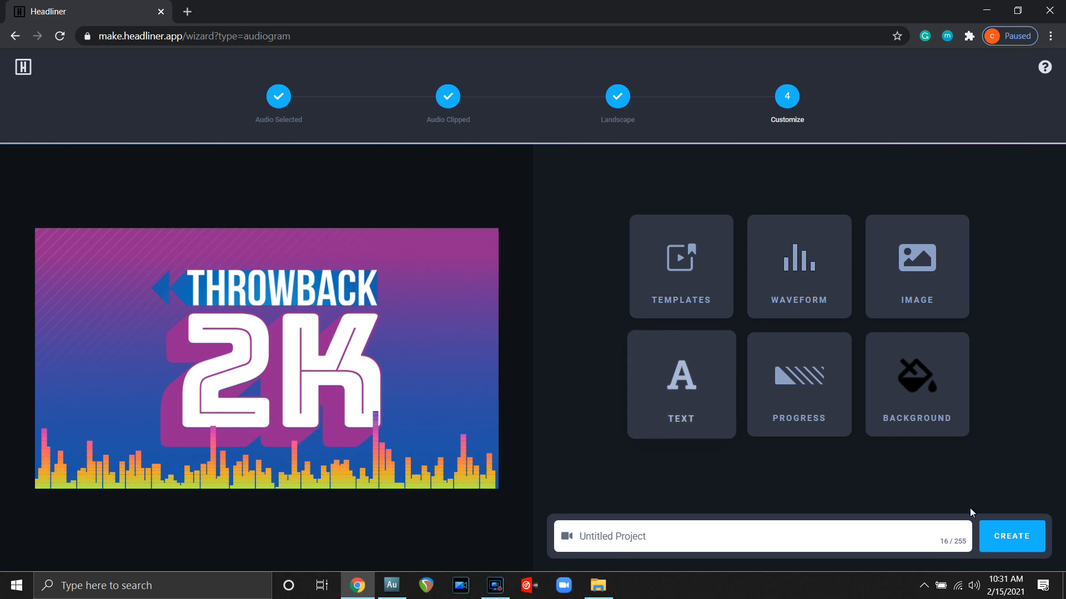
Create the untitled project and export the video immediately, skipping the advanced editor
click(1009, 536)
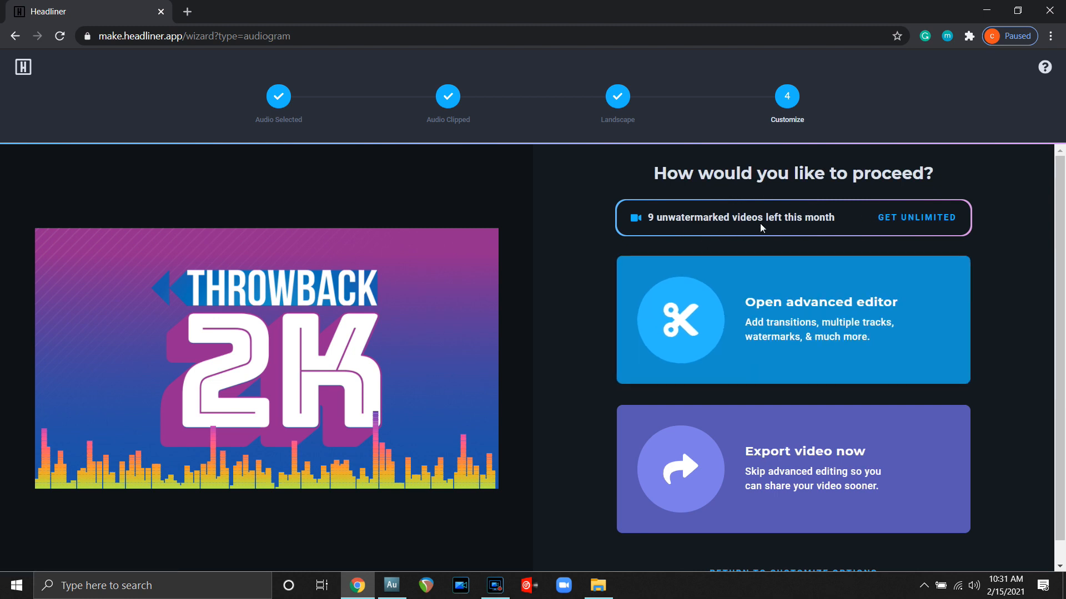
scroll(783, 478, down, 1)
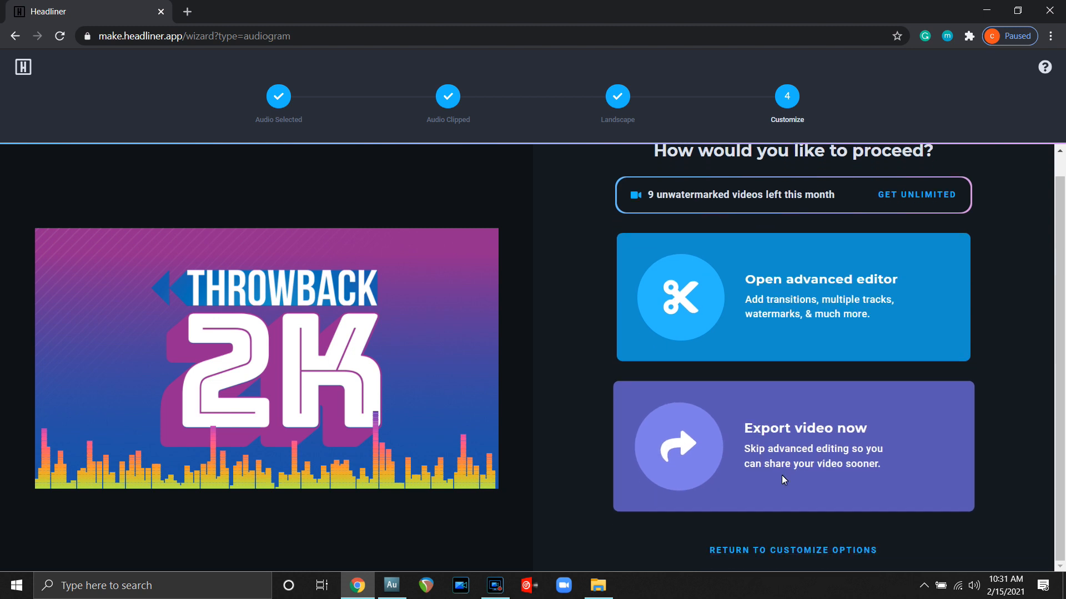
click(780, 443)
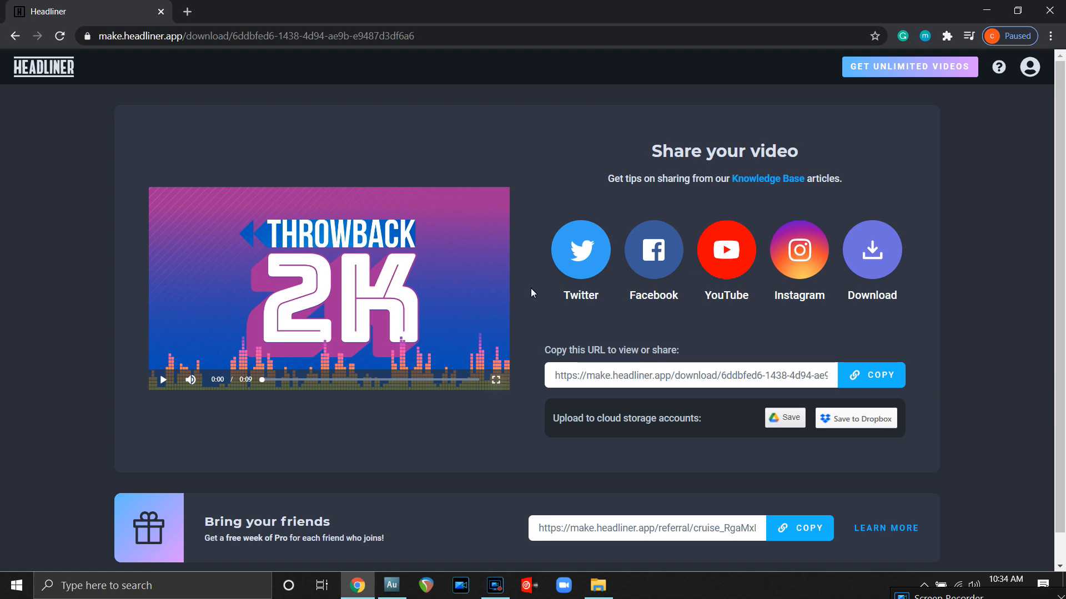
Play the exported Throwback 2K video in full screen and return to the sharing page
click(496, 381)
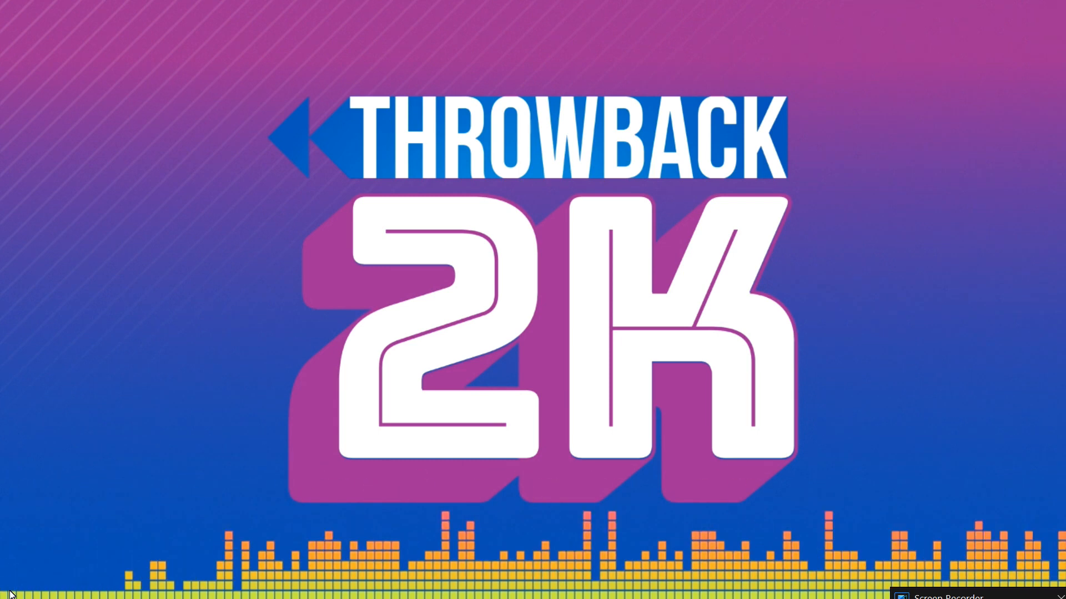
click(15, 592)
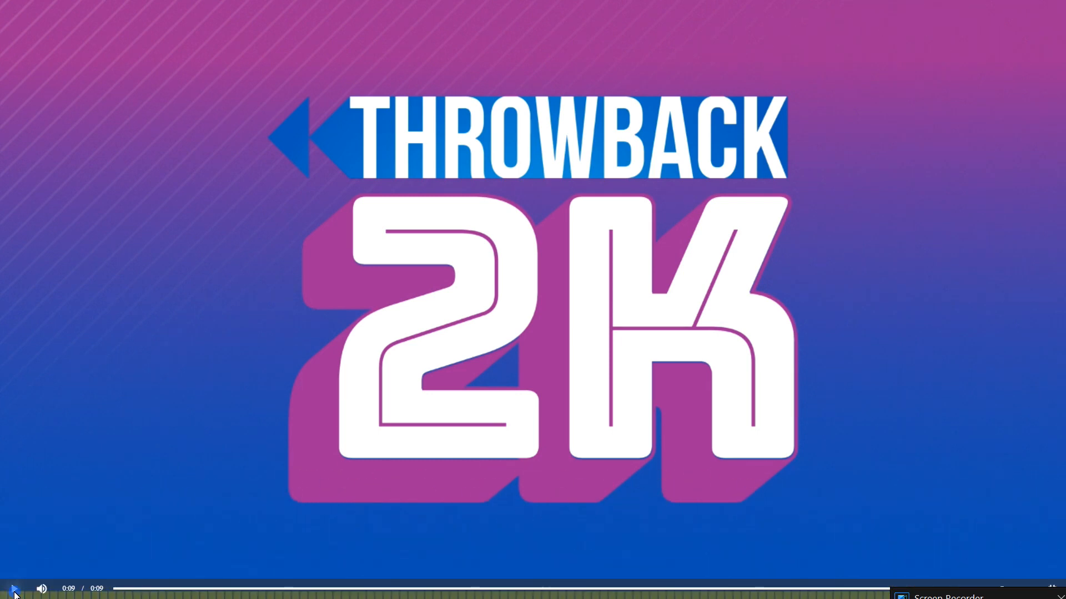
key(Escape)
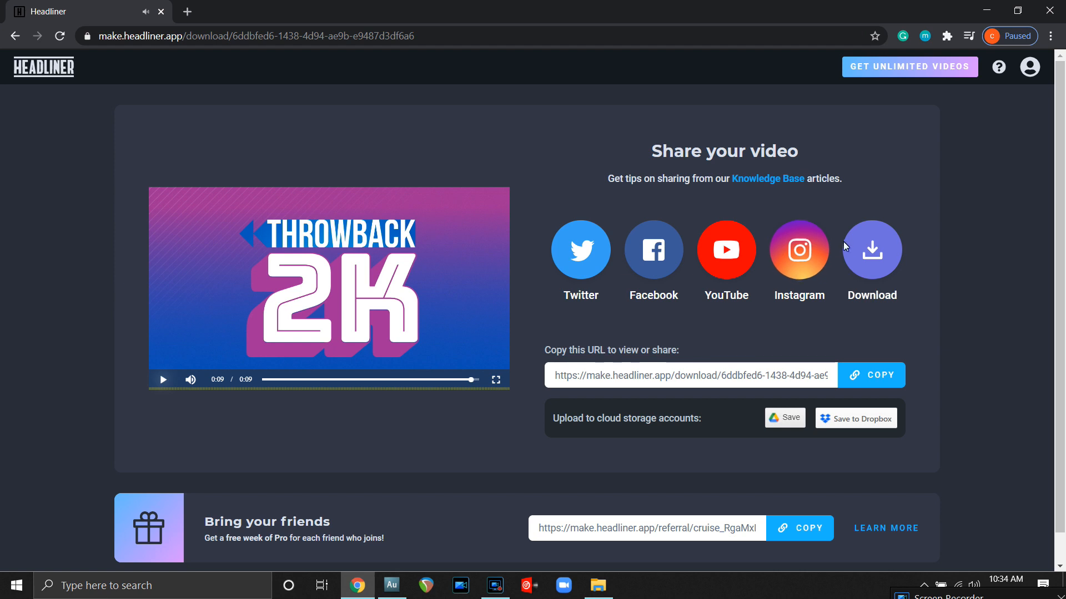